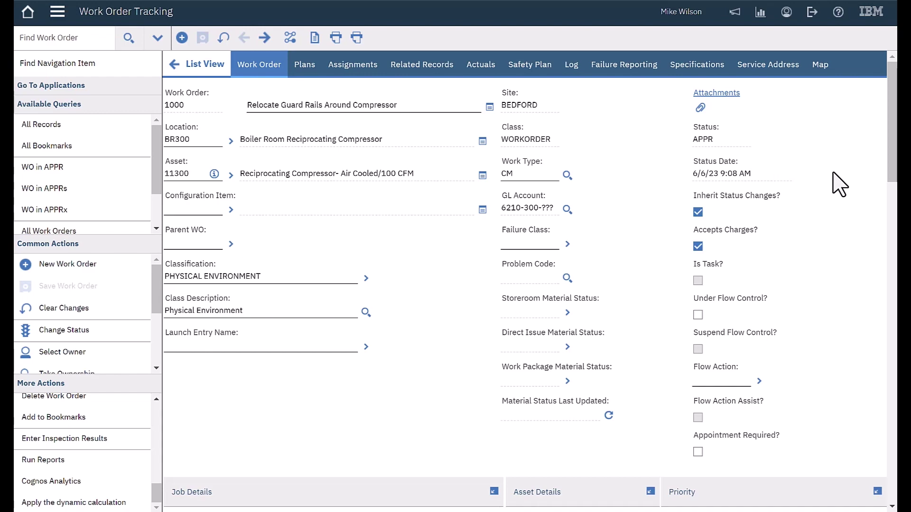
# Scroll work order 1000 down to the Responsibility section showing vendor A0001.
pyautogui.scroll(-15, 839, 184)
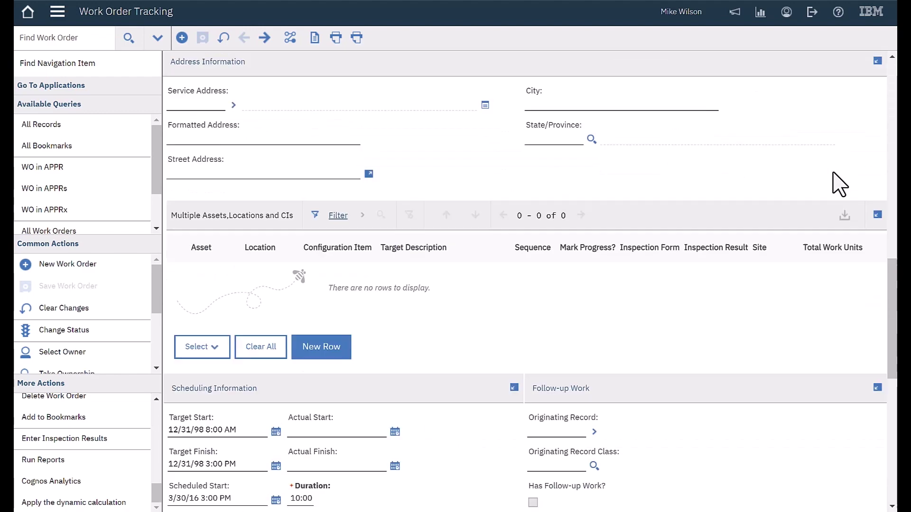
pyautogui.scroll(-1, 839, 184)
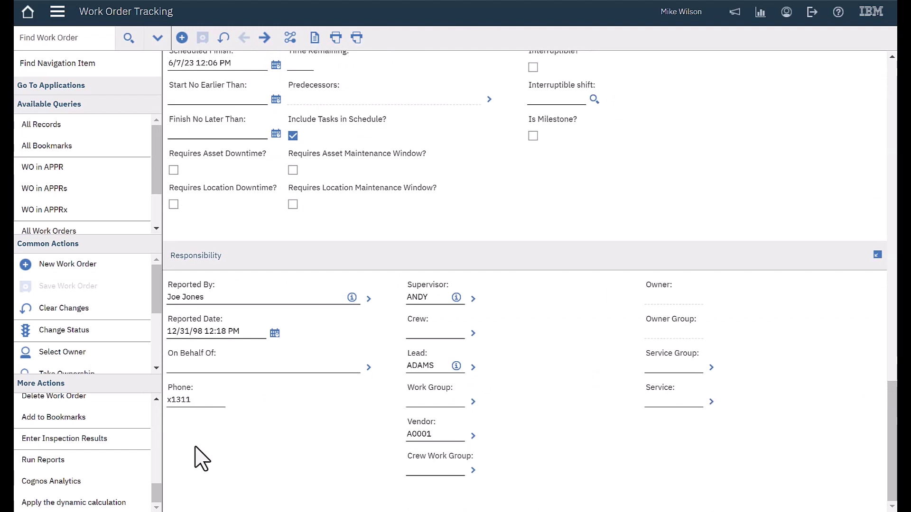
pyautogui.click(114, 462)
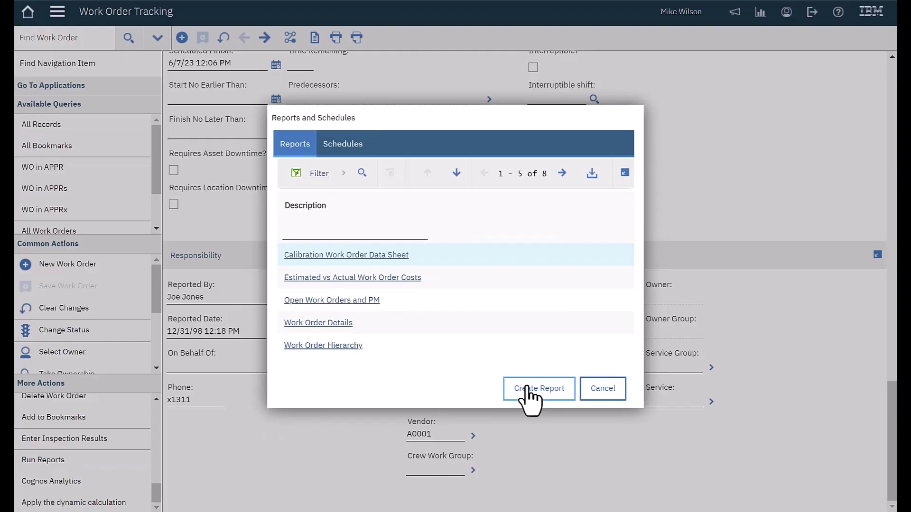
pyautogui.click(526, 389)
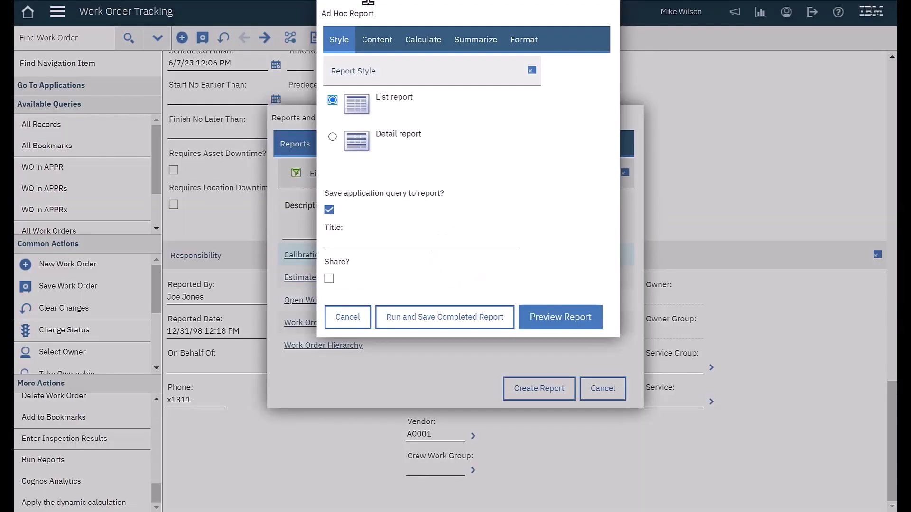
pyautogui.click(379, 40)
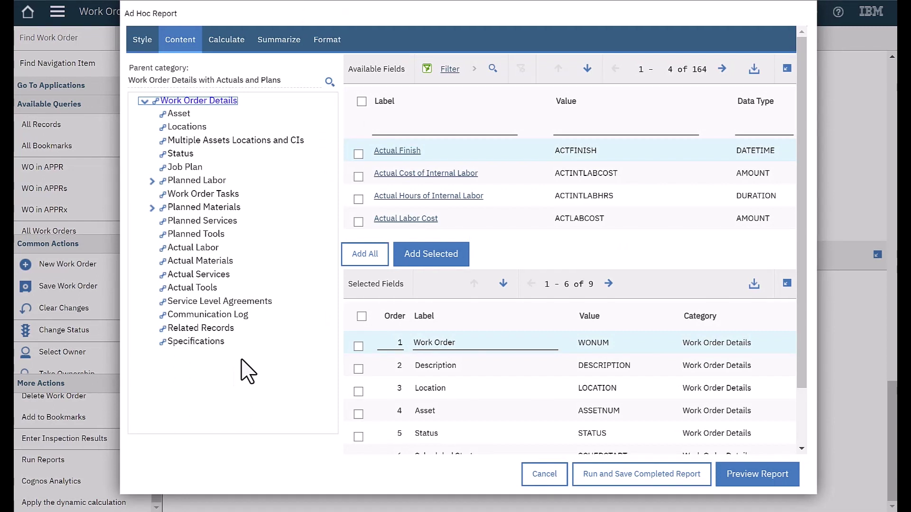
pyautogui.tripleClick(221, 82)
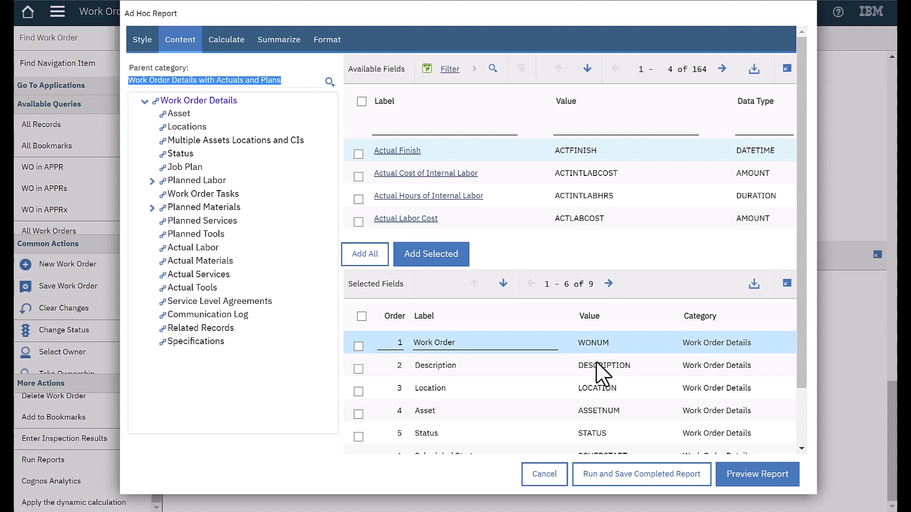
pyautogui.click(540, 474)
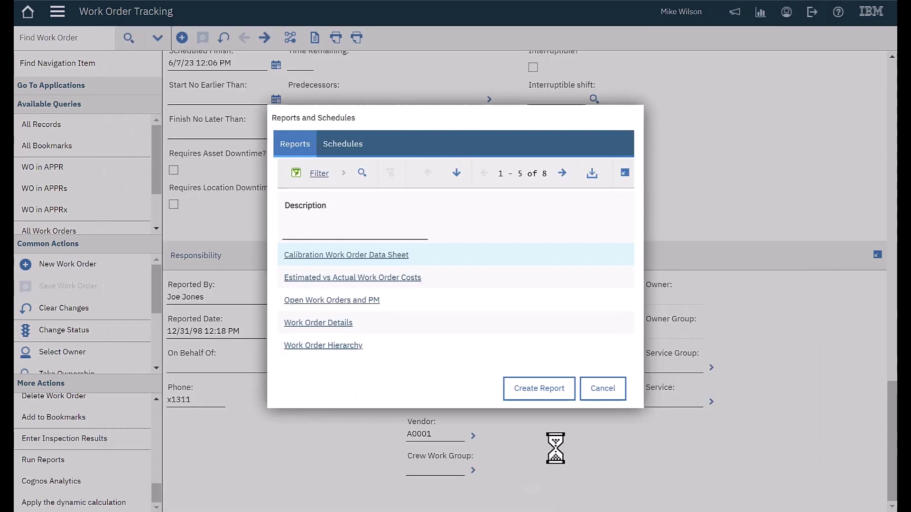
pyautogui.click(602, 389)
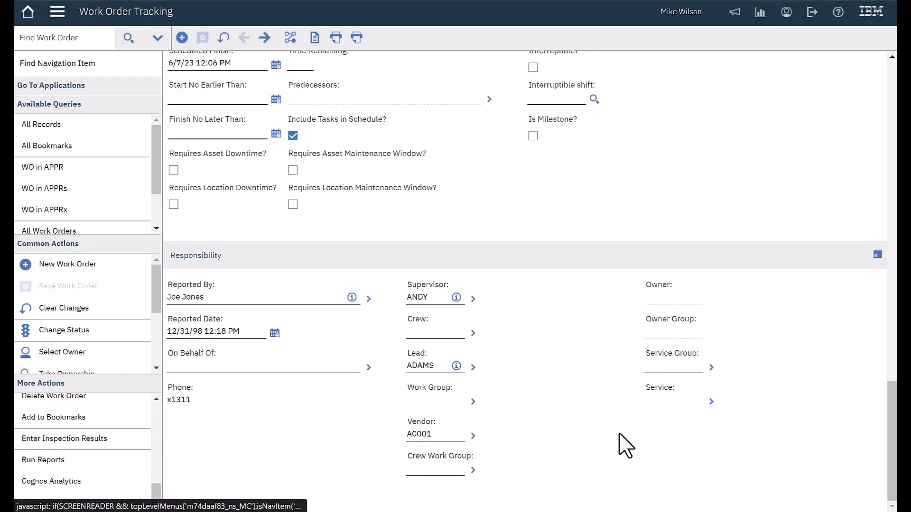
pyautogui.doubleClick(441, 434)
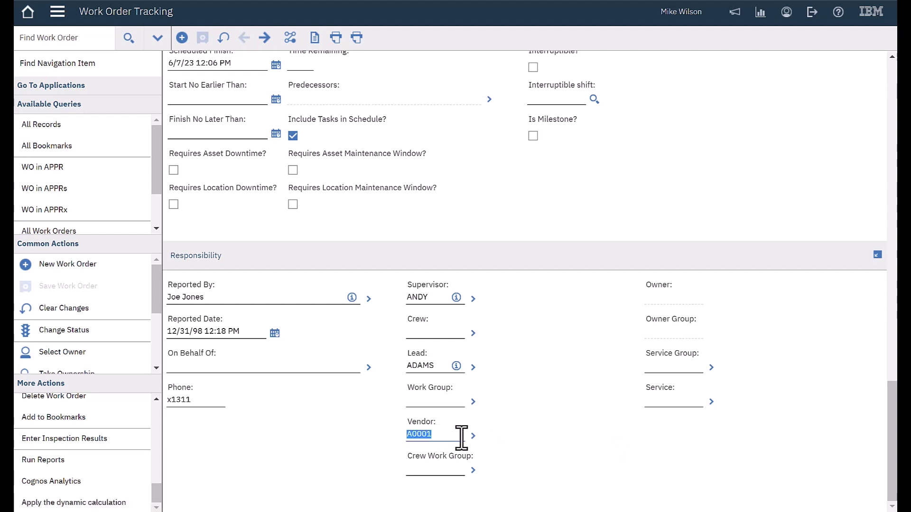
pyautogui.hotkey('alt', 'F1')
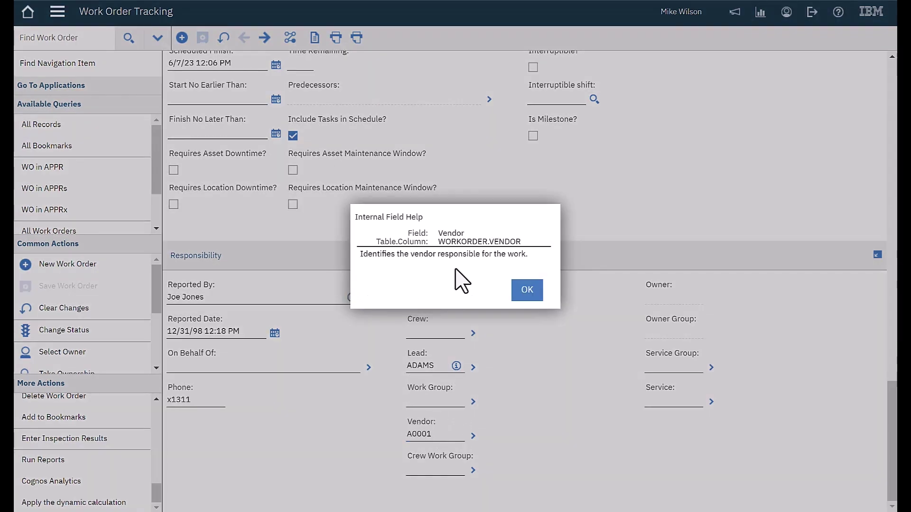
pyautogui.click(525, 291)
pyautogui.click(473, 435)
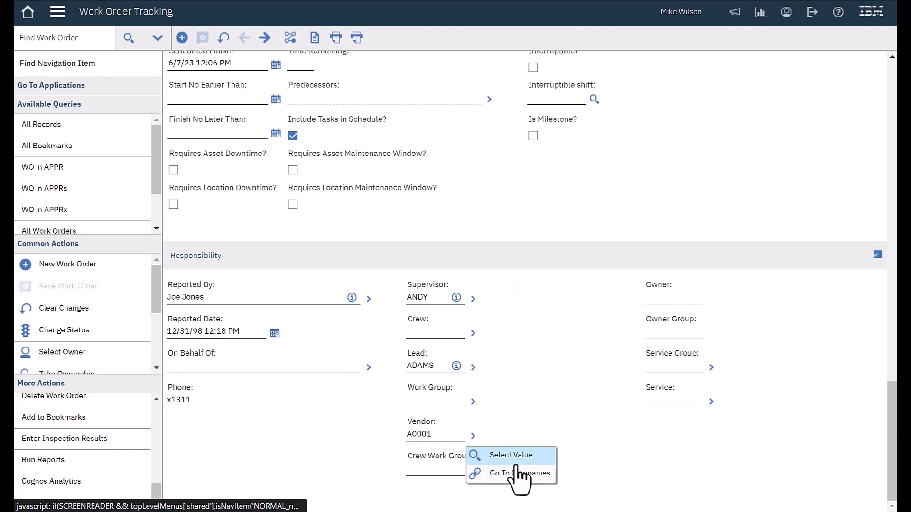
pyautogui.click(520, 477)
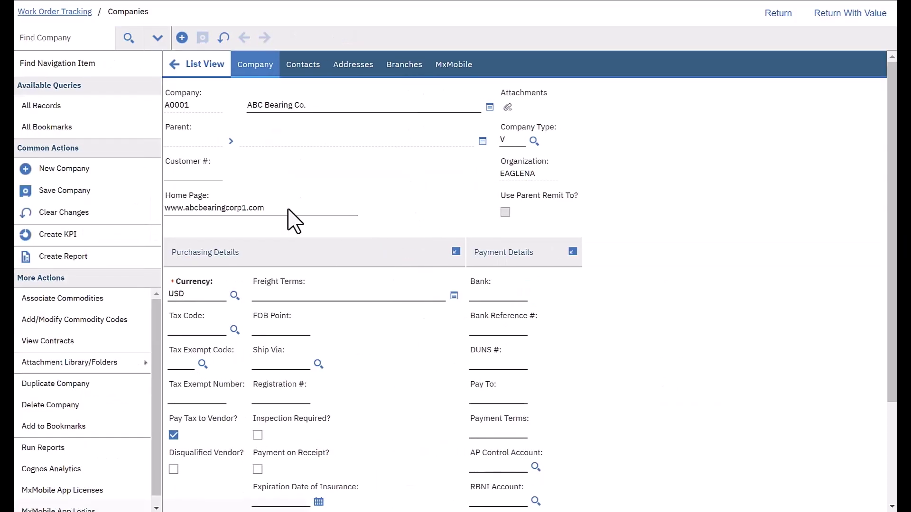
pyautogui.hotkey('alt', 'F1')
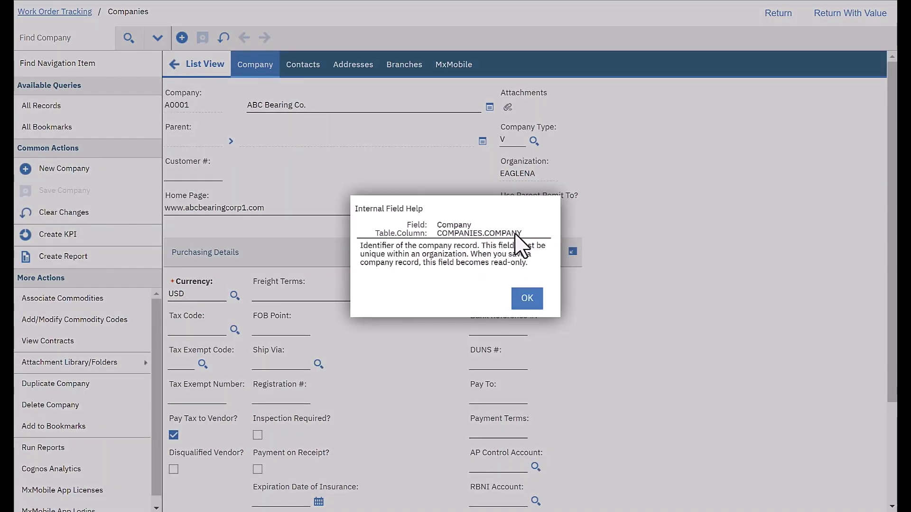
pyautogui.click(526, 300)
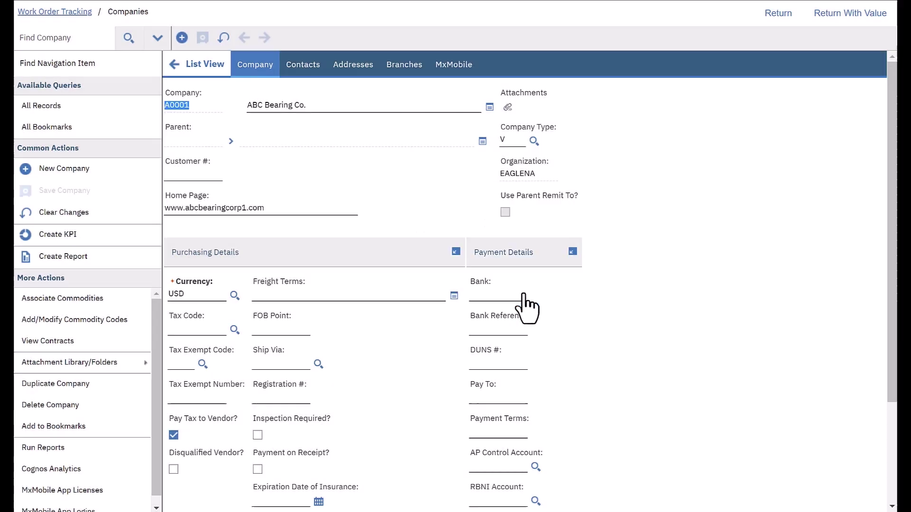
pyautogui.click(778, 13)
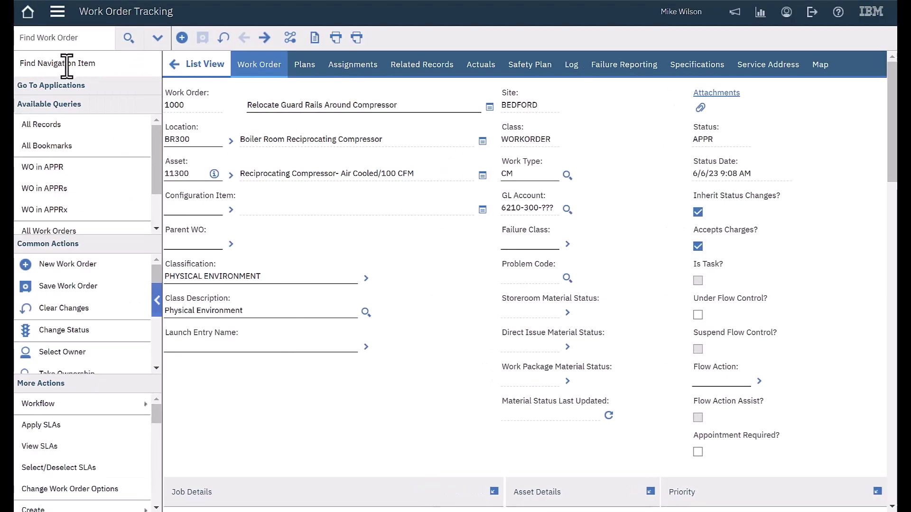
# Open Database Configuration and bring up the WORKORDER object record.
pyautogui.click(67, 63)
pyautogui.write('Data')
pyautogui.click(88, 105)
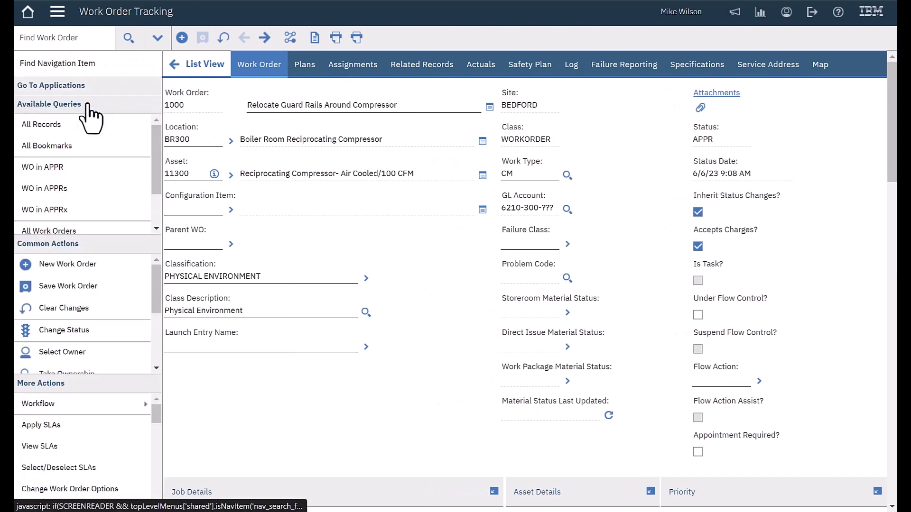
pyautogui.click(63, 38)
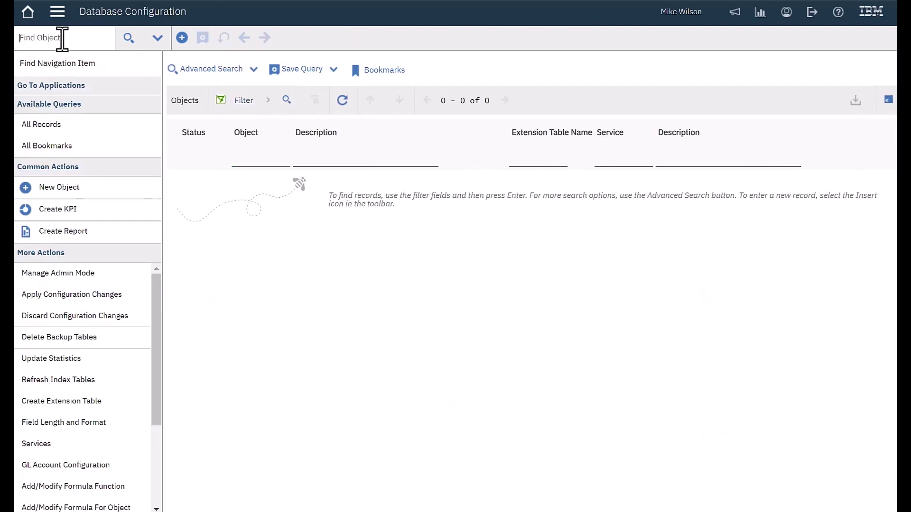
pyautogui.write('workorder')
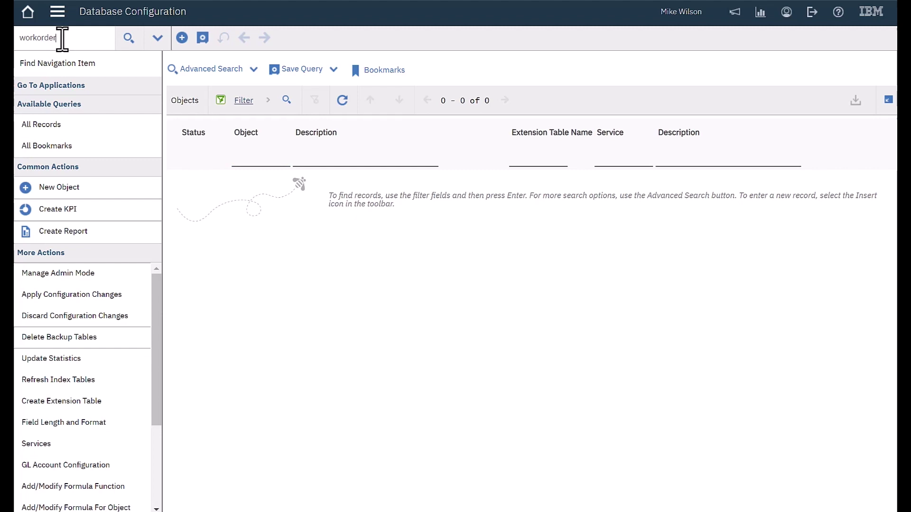
pyautogui.press('Return')
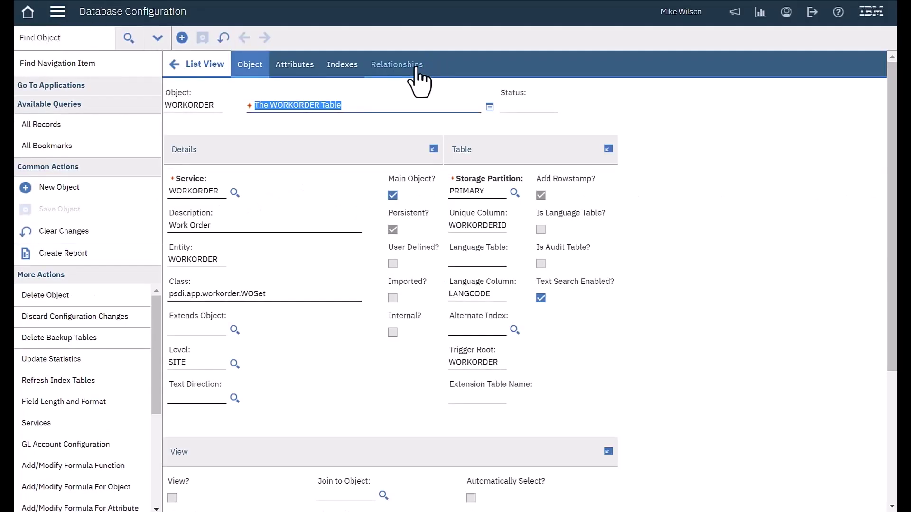
# Filter WORKORDER's relationships by child object comp%.
pyautogui.click(415, 69)
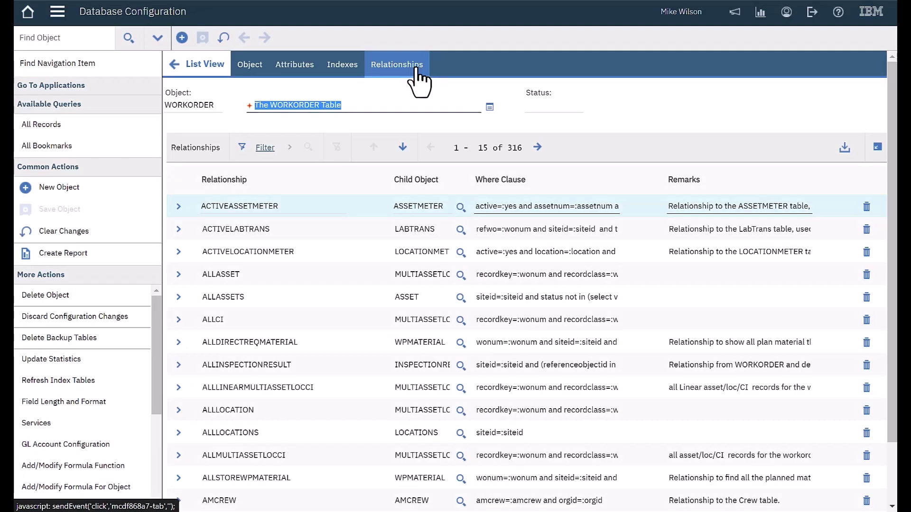
pyautogui.click(266, 151)
pyautogui.click(428, 207)
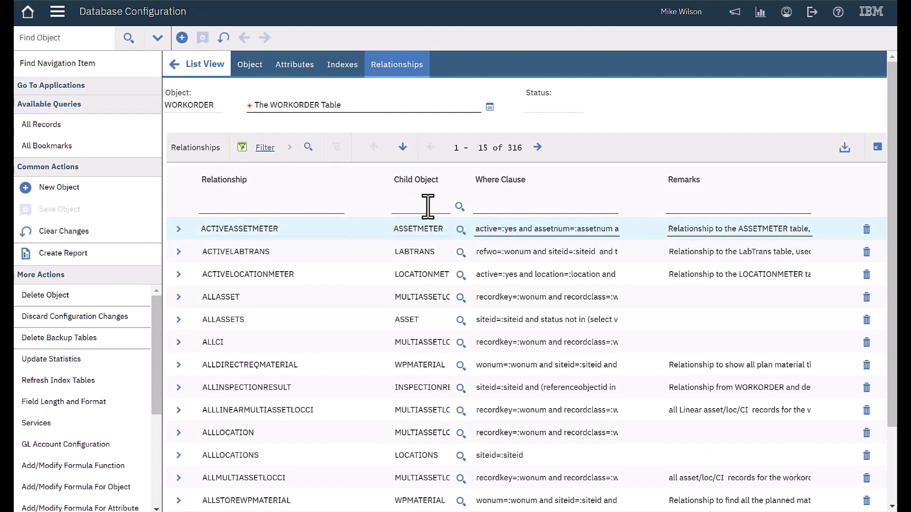
pyautogui.press('Return')
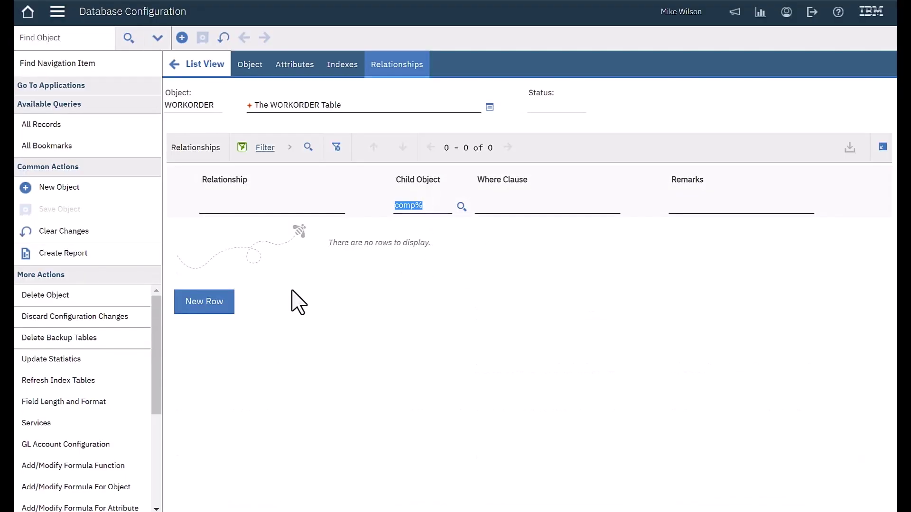
# Add a new WORKORDER relationship named COMPANIES with child object COMPANIES.
pyautogui.click(213, 306)
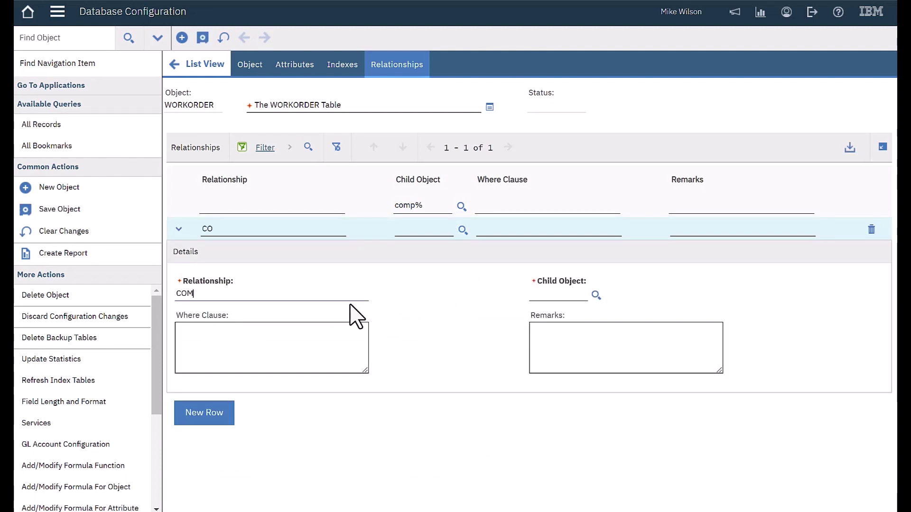
pyautogui.write('COMPANIES')
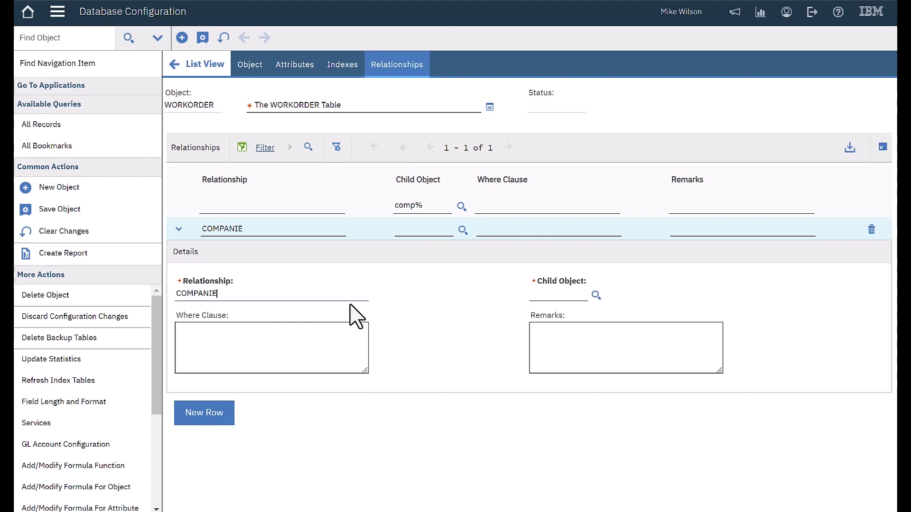
pyautogui.click(596, 294)
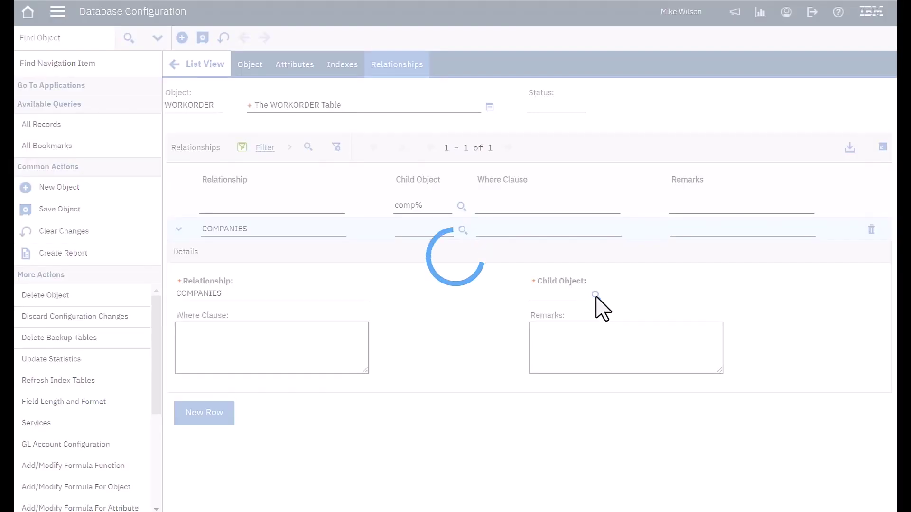
pyautogui.write('COMP')
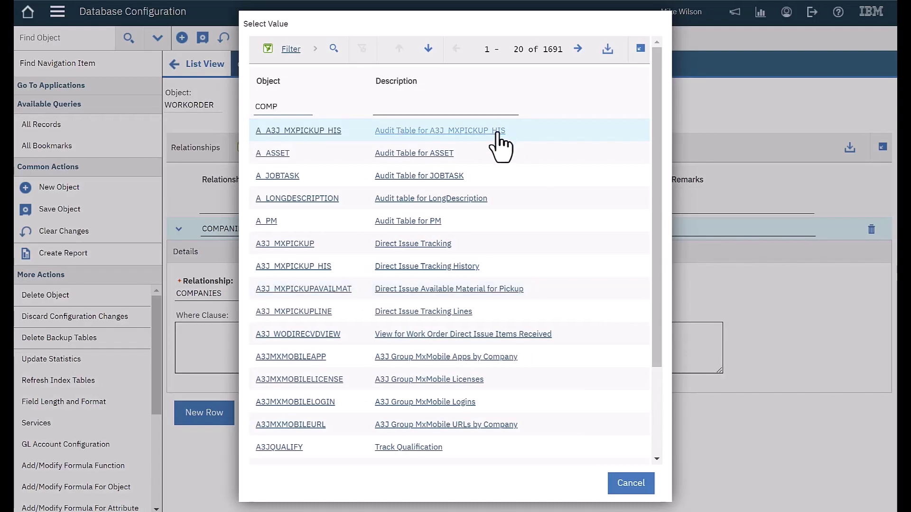
pyautogui.press('Return')
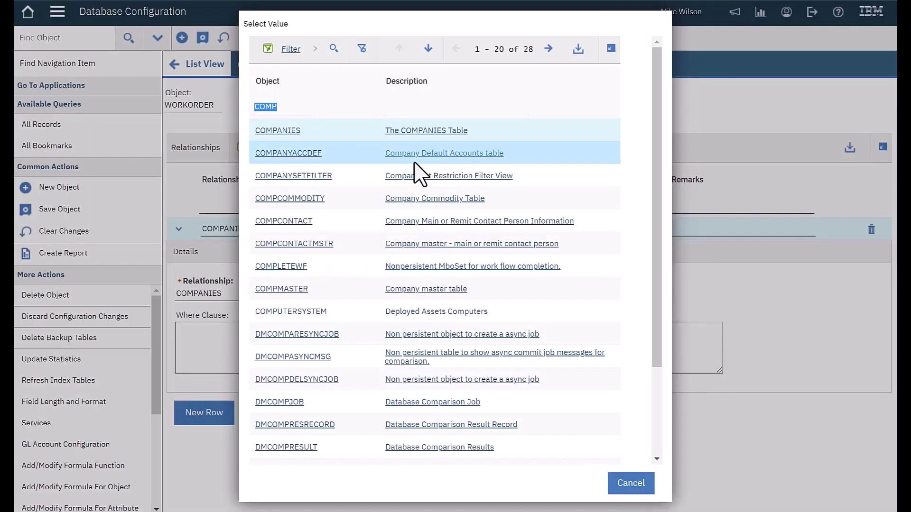
pyautogui.click(284, 131)
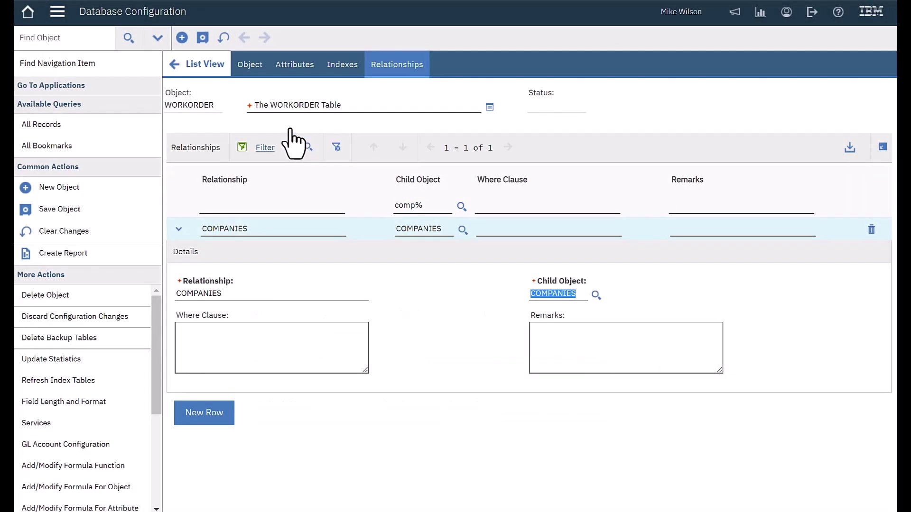
# Give it where clause company = :vendor and a vendor-information remark, then save.
pyautogui.click(282, 337)
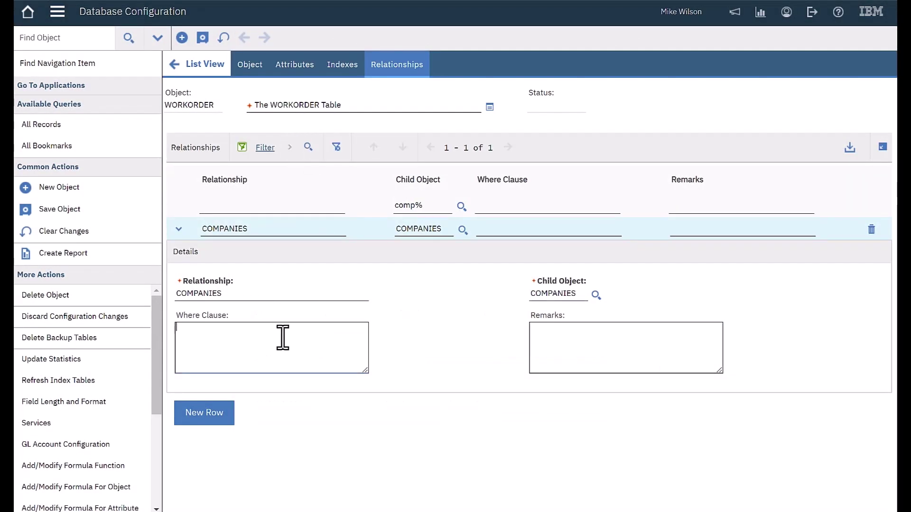
pyautogui.write('company = :vendor')
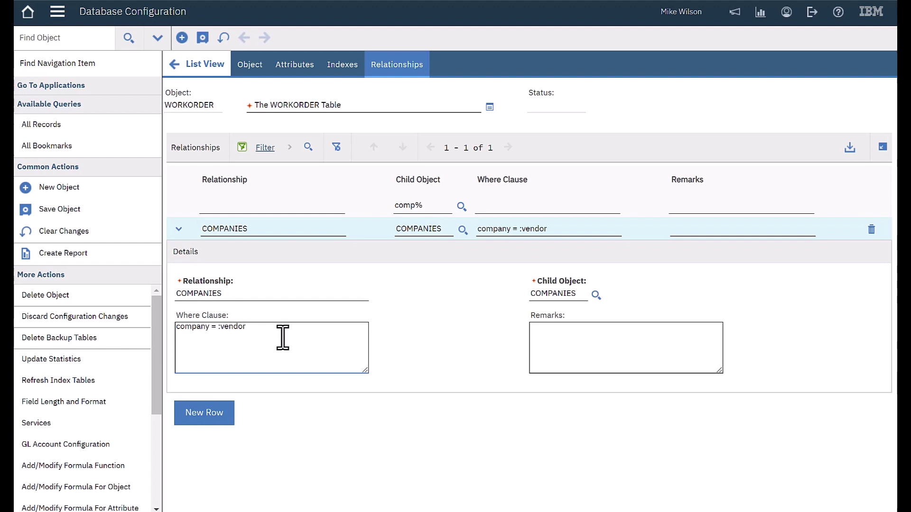
pyautogui.click(578, 340)
pyautogui.write('Re')
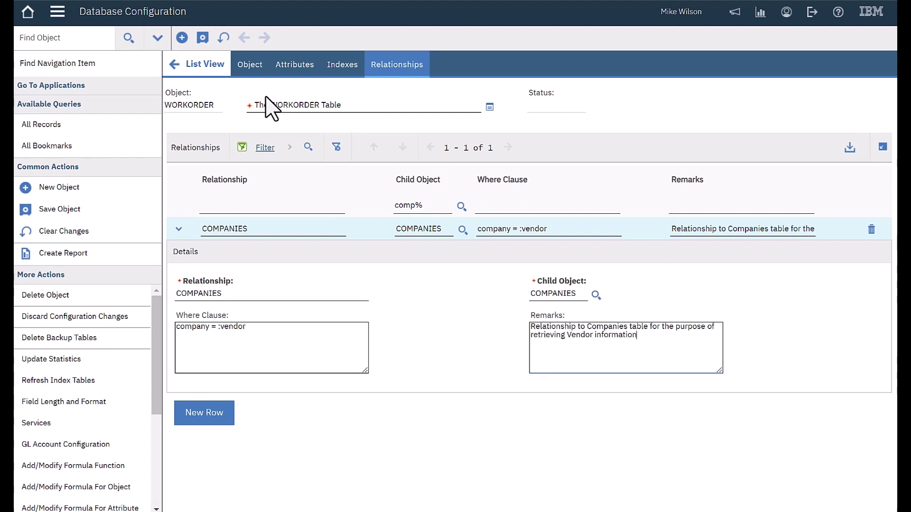
pyautogui.click(202, 37)
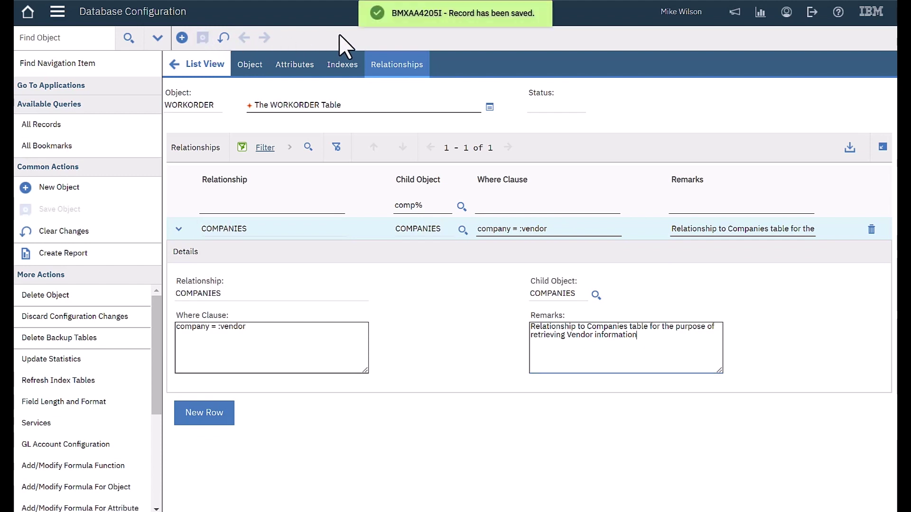
pyautogui.click(99, 70)
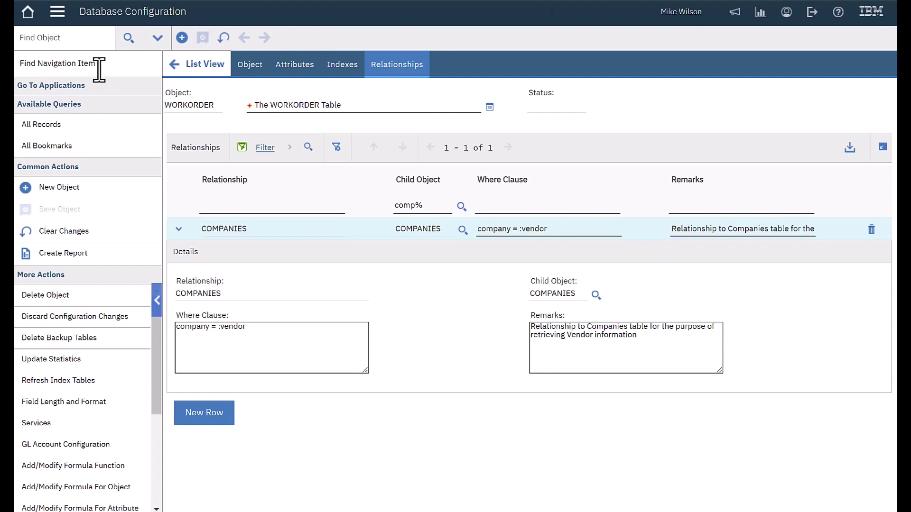
# In Object Structures, find reporting work order structures and open REP_WOPLANACT.
pyautogui.write('object')
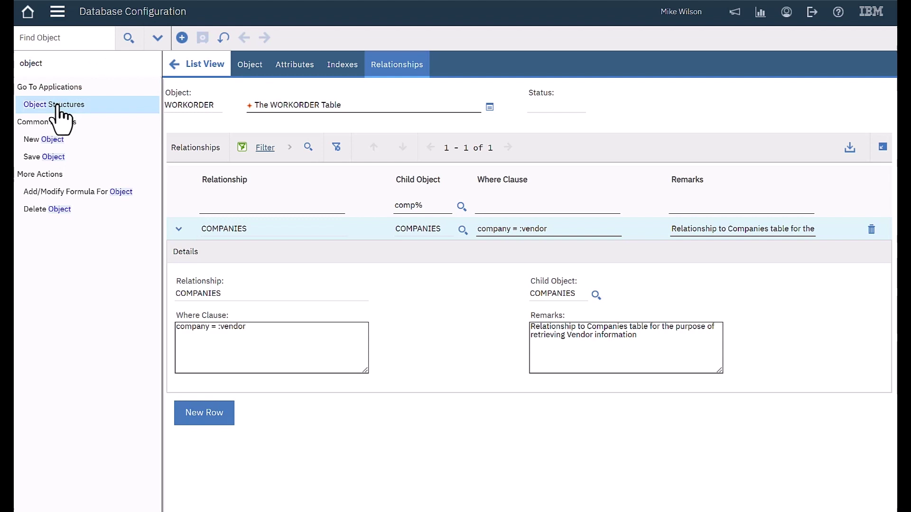
pyautogui.click(56, 105)
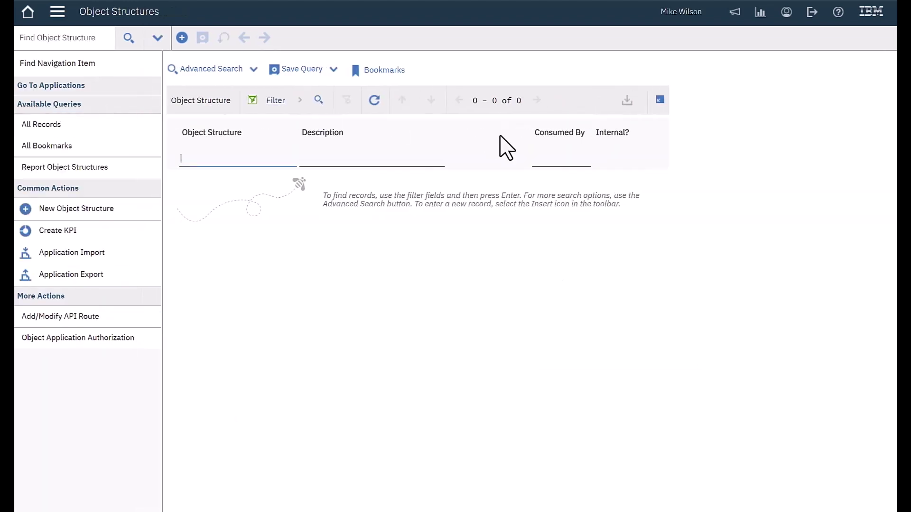
pyautogui.click(557, 159)
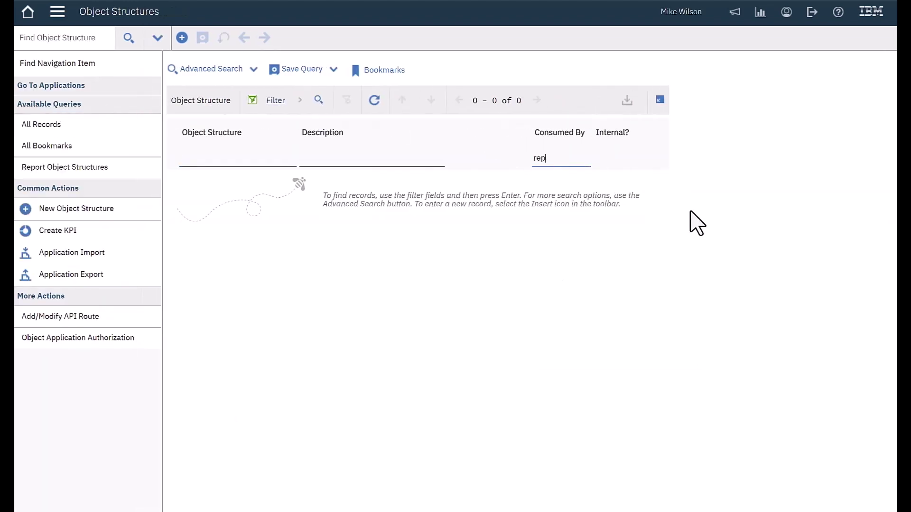
pyautogui.click(376, 164)
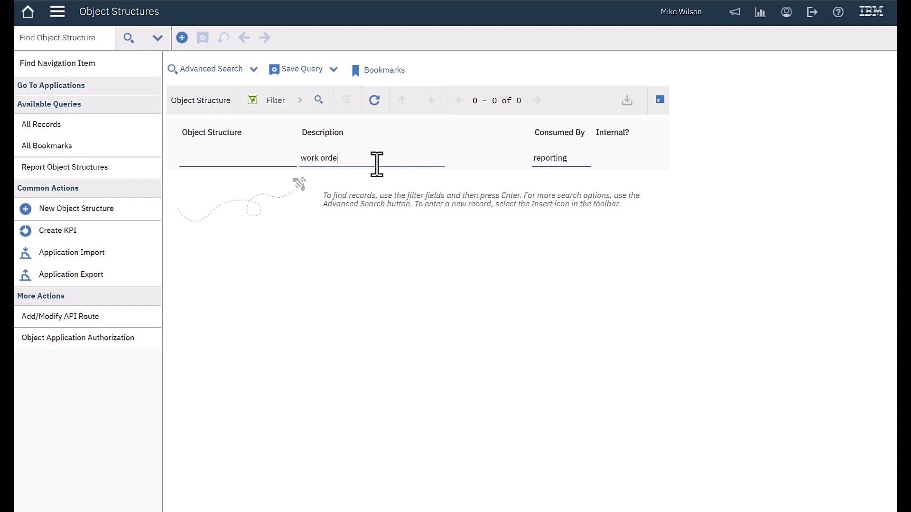
pyautogui.press('Return')
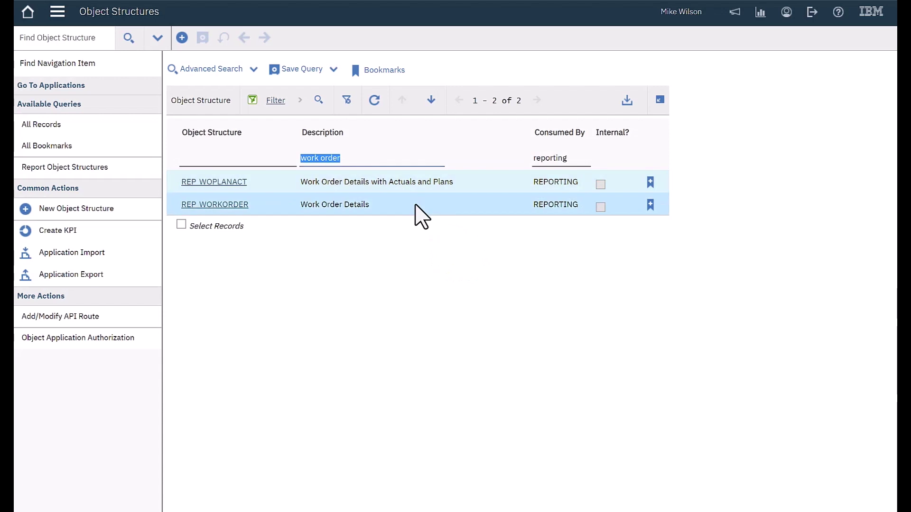
pyautogui.click(233, 182)
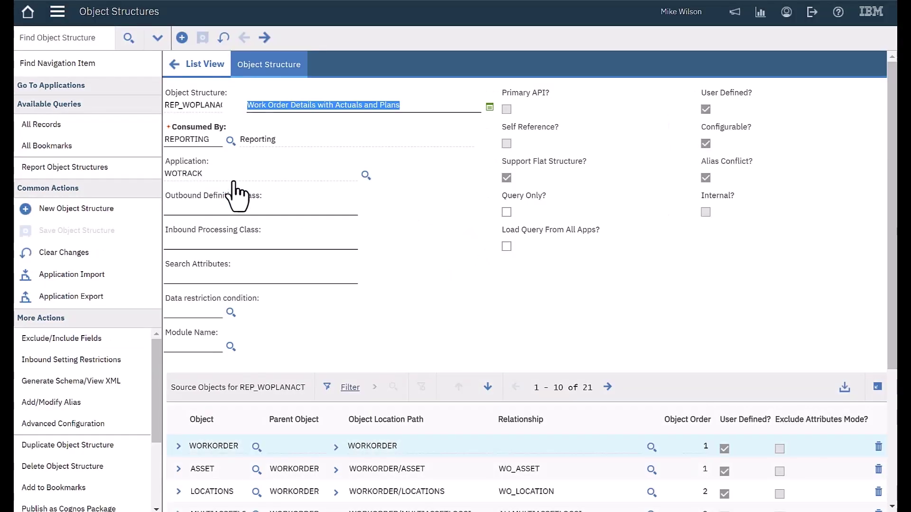
# Add COMPANIES as a new source object with WORKORDER as its parent.
pyautogui.scroll(-5, 454, 339)
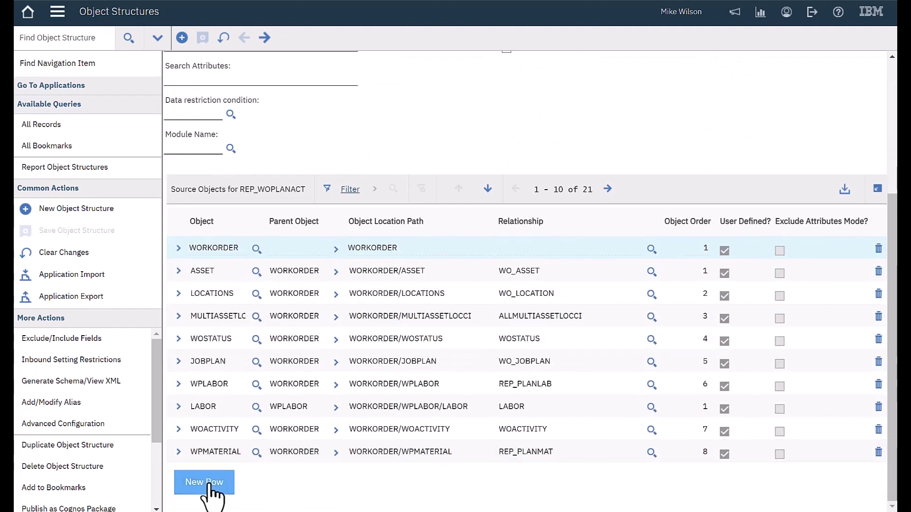
pyautogui.click(207, 483)
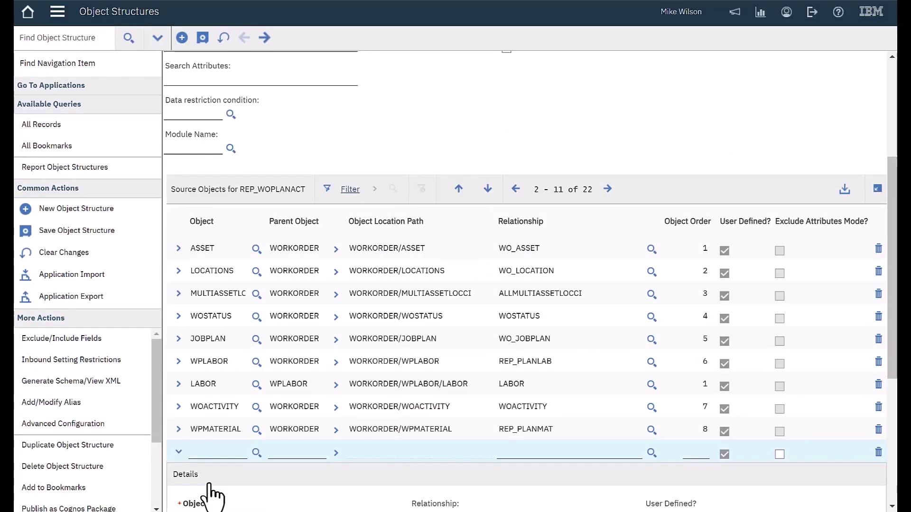
pyautogui.scroll(-5, 265, 427)
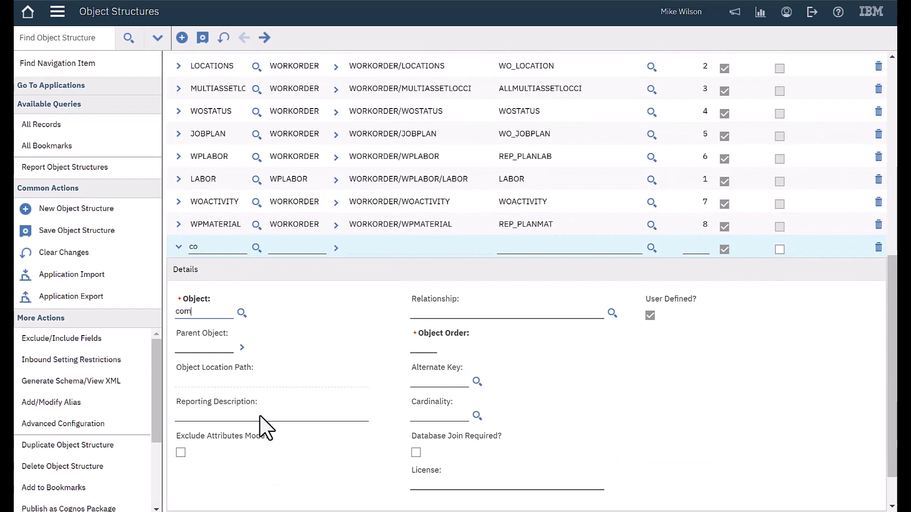
pyautogui.write('companies')
pyautogui.click(203, 349)
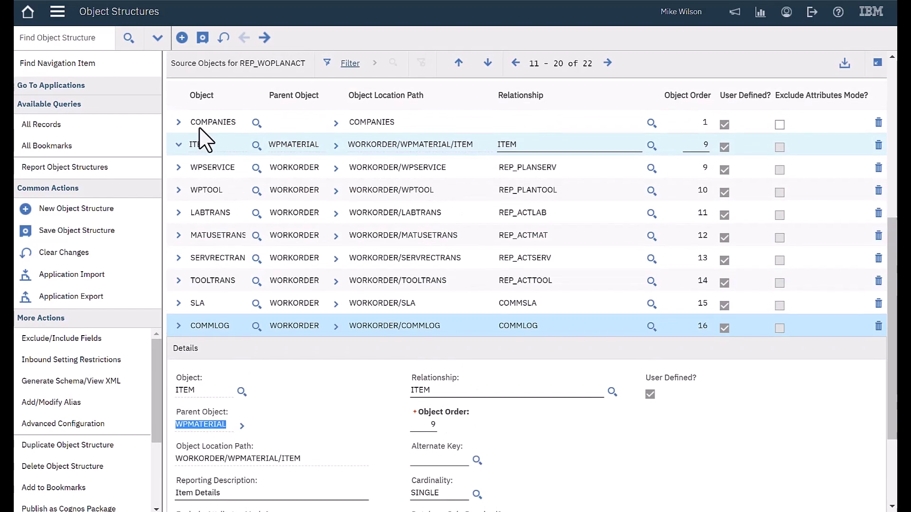
pyautogui.click(227, 122)
pyautogui.click(222, 423)
pyautogui.write('w')
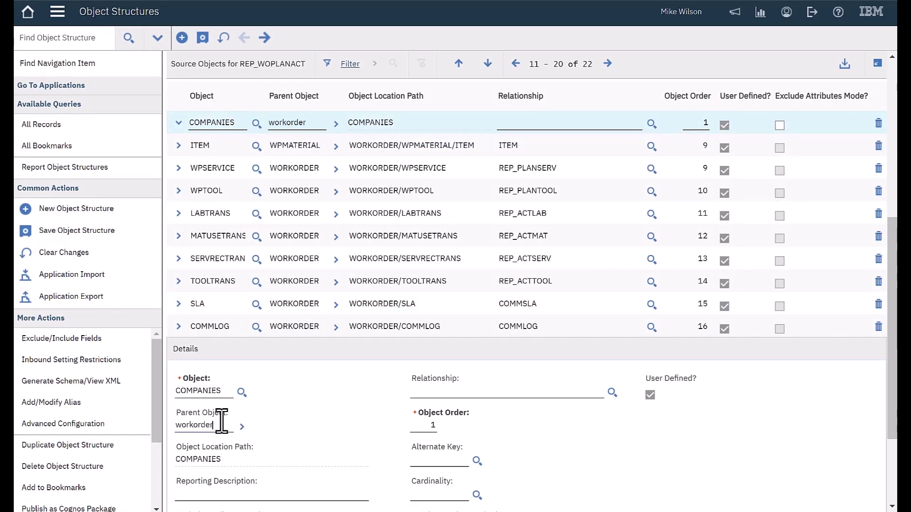
pyautogui.write('orkorder')
pyautogui.click(445, 393)
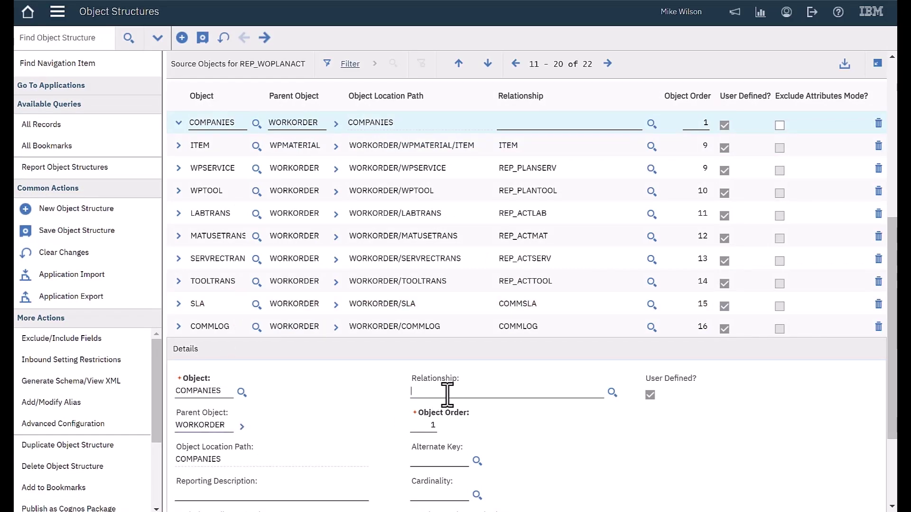
# Set its relationship to COMPANIES, describe it as Vendor Information, and save the structure.
pyautogui.click(612, 392)
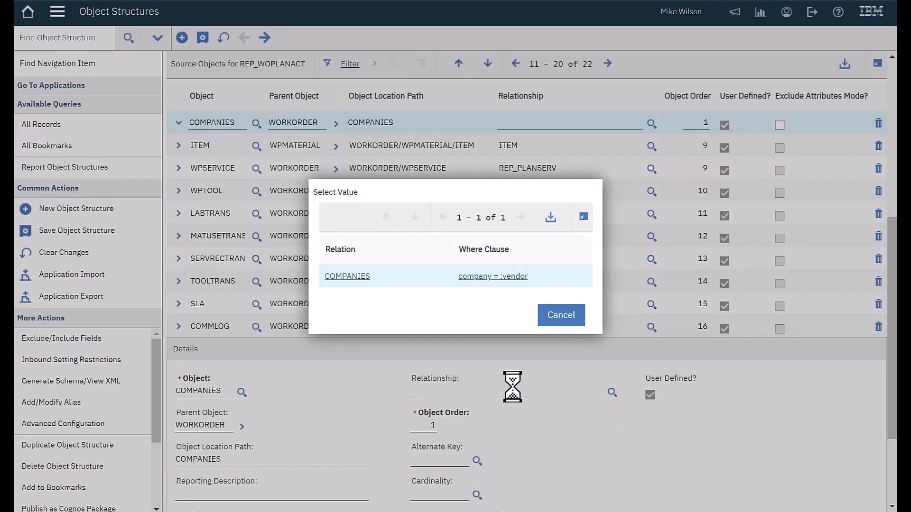
pyautogui.click(356, 277)
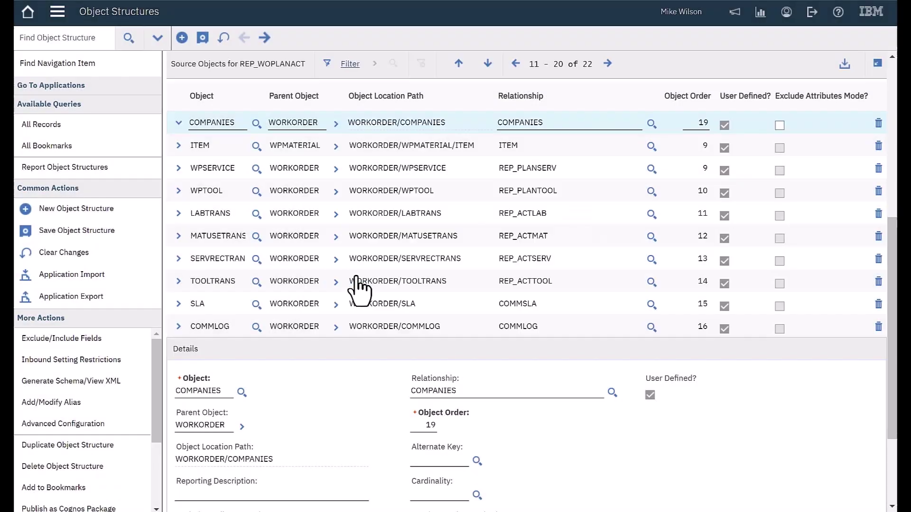
pyautogui.scroll(-1, 313, 443)
pyautogui.scroll(-1, 313, 444)
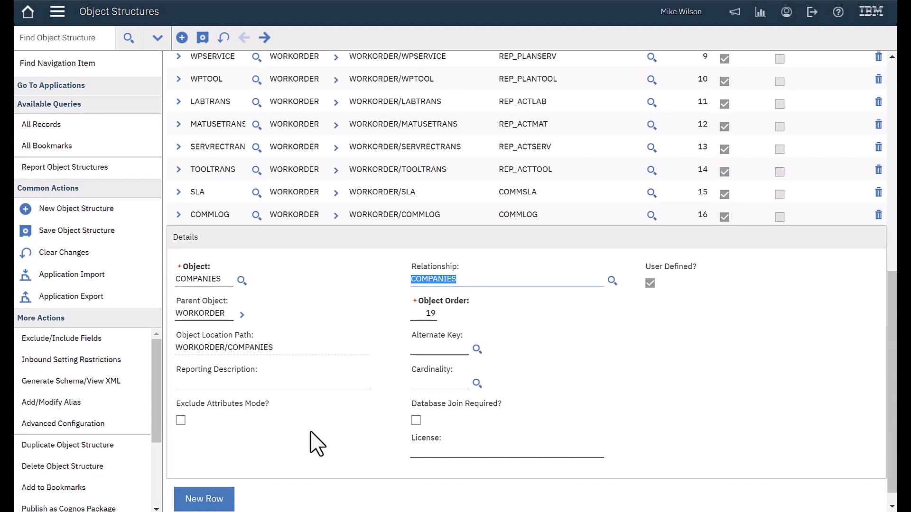
pyautogui.click(303, 383)
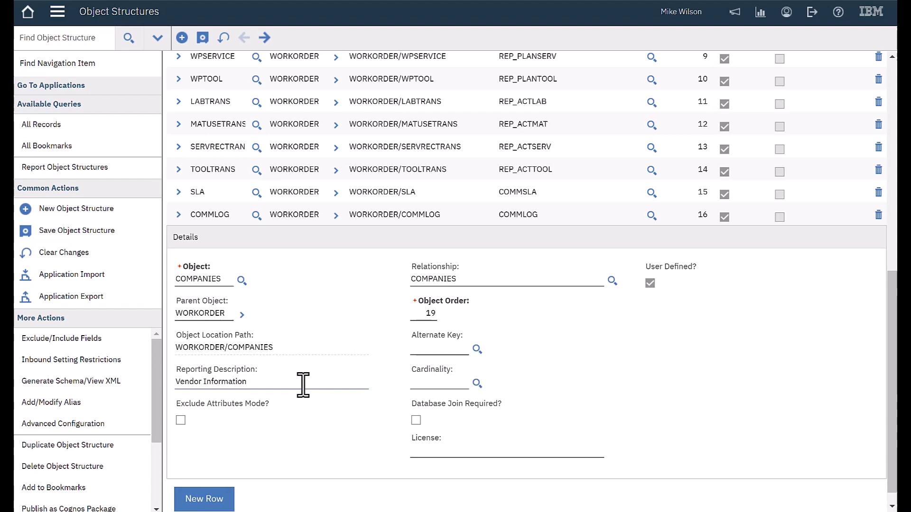
pyautogui.click(203, 46)
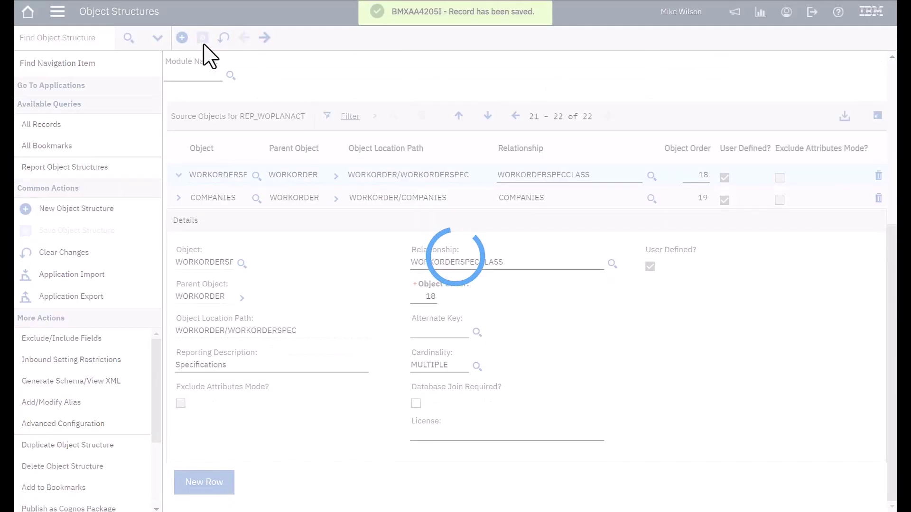
# Open Work Order Tracking and filter work orders by number 10.
pyautogui.click(90, 63)
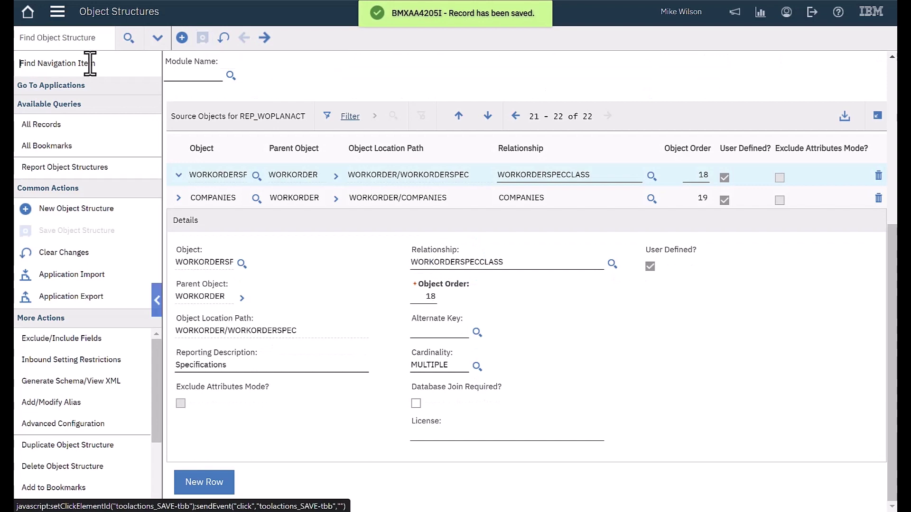
pyautogui.write('work')
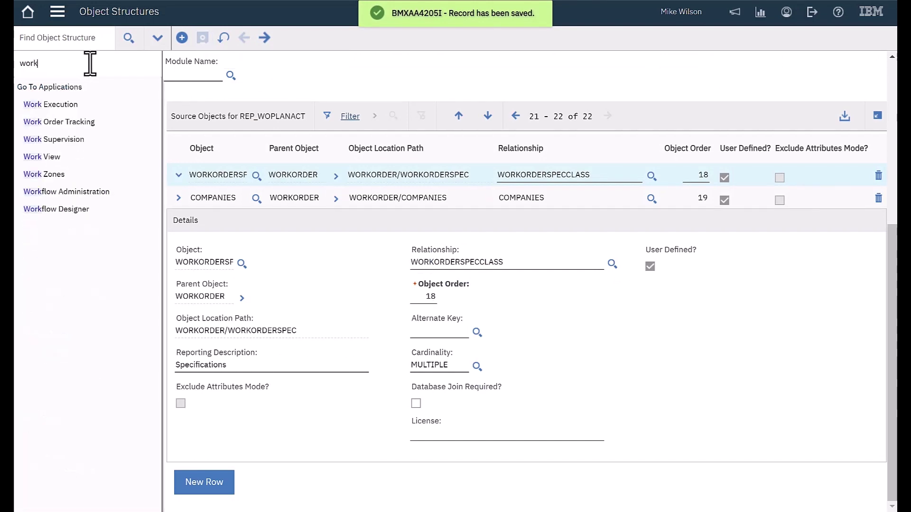
pyautogui.click(91, 123)
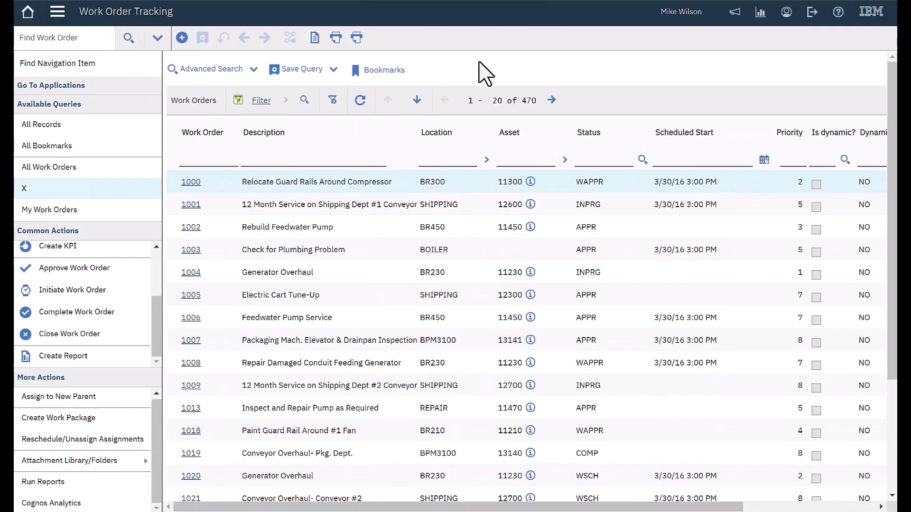
pyautogui.click(226, 164)
pyautogui.write('10')
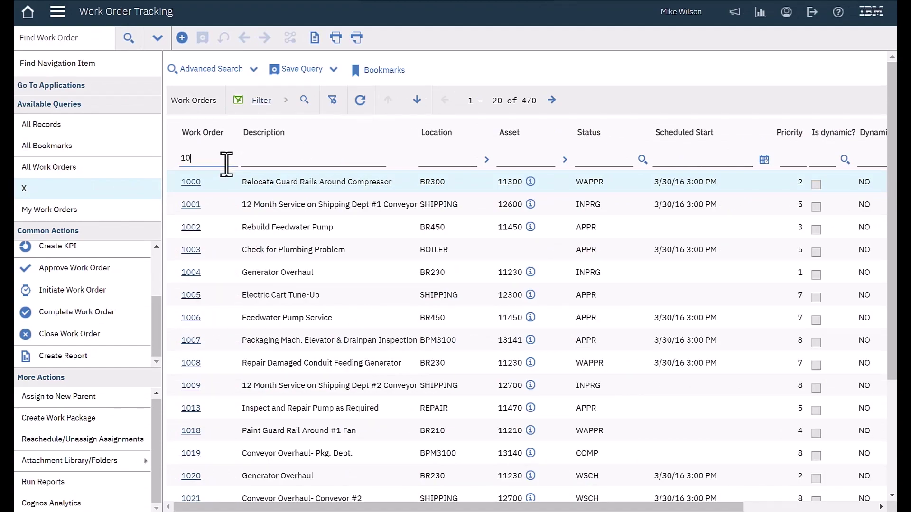
pyautogui.press('Return')
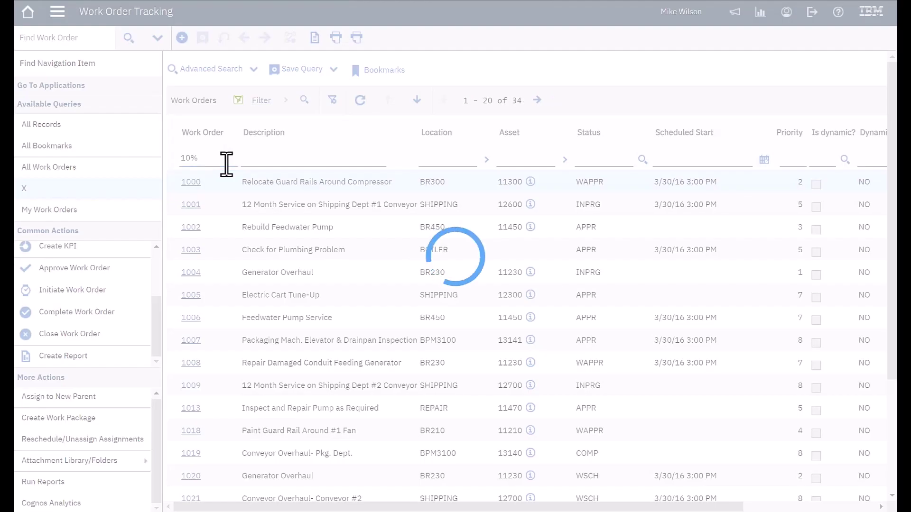
# Create an ad hoc report titled Test Report and go to its content fields.
pyautogui.click(61, 358)
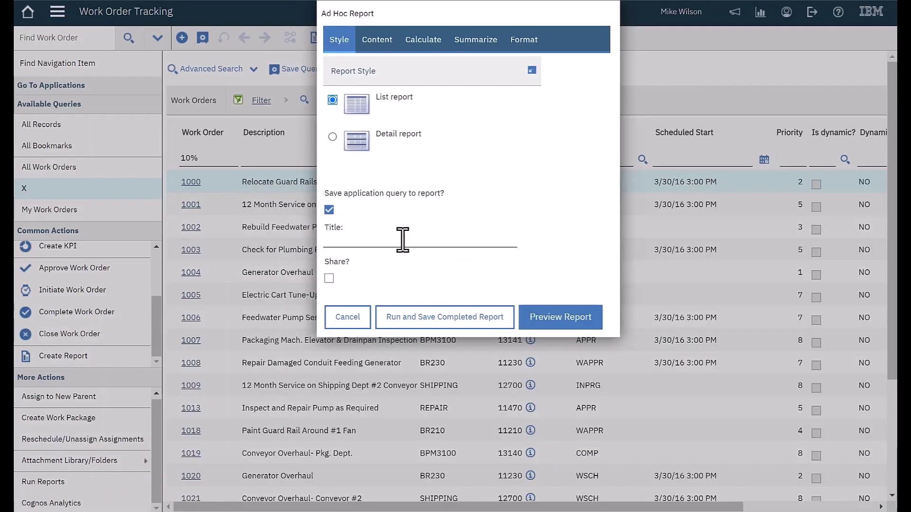
pyautogui.click(402, 239)
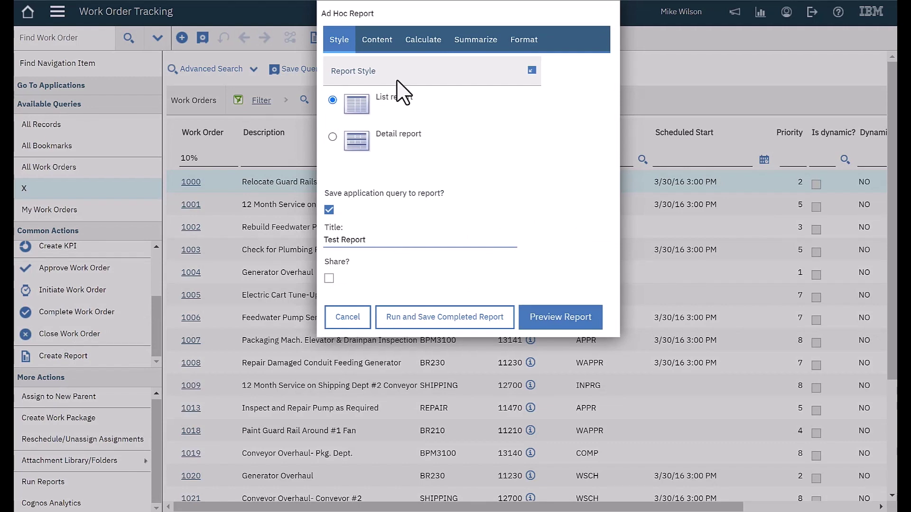
pyautogui.click(380, 47)
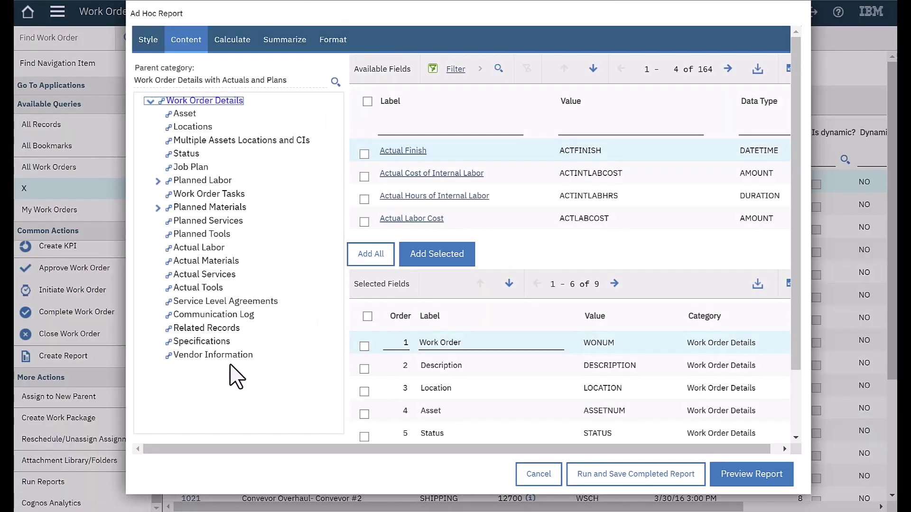
# Add the vendor name field from Vendor Information to the report.
pyautogui.click(190, 359)
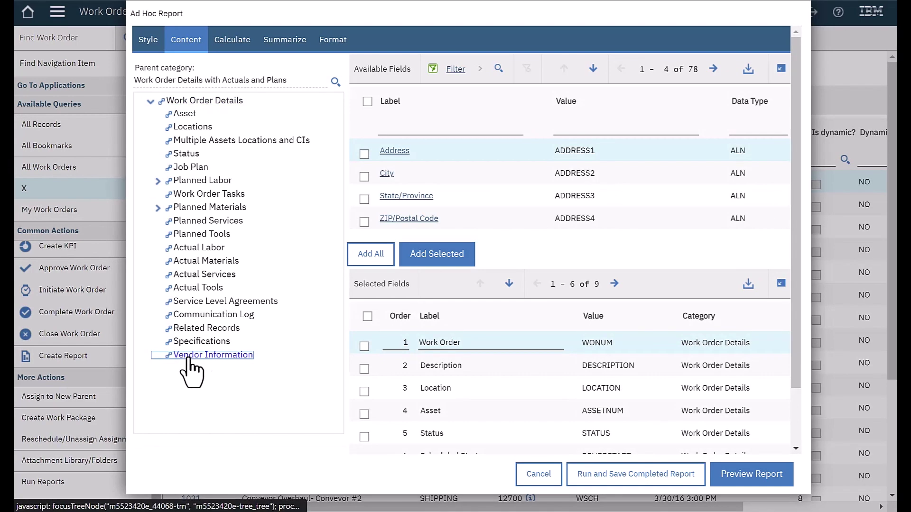
pyautogui.click(574, 129)
pyautogui.write('name')
pyautogui.press('Return')
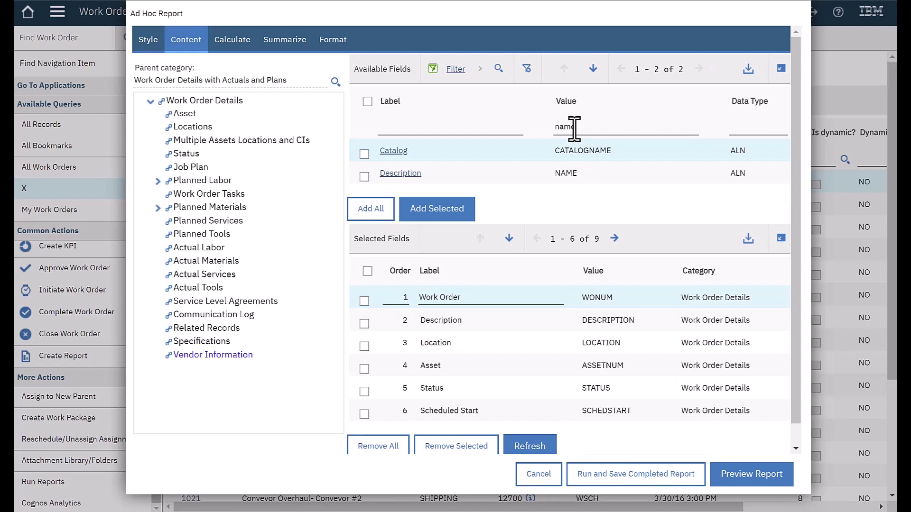
pyautogui.click(392, 173)
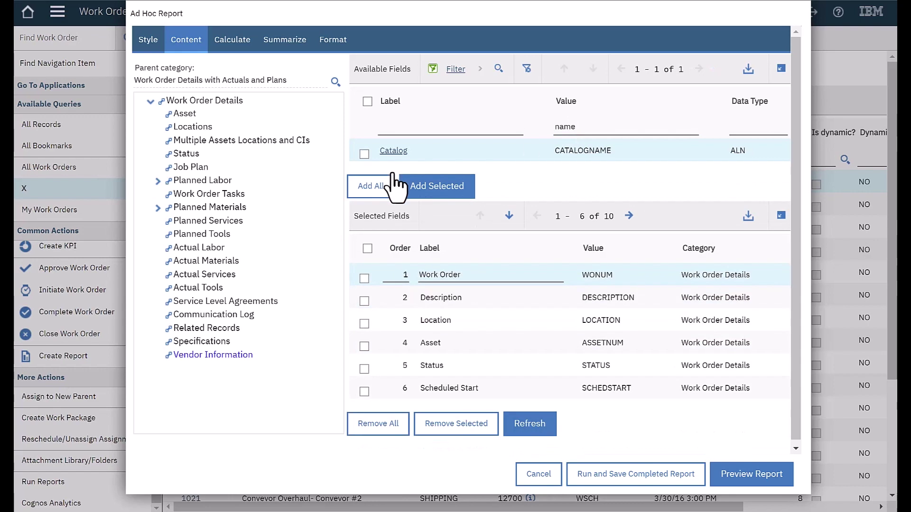
# Remove the Location, Asset and Scheduled Start fields from the report.
pyautogui.click(364, 324)
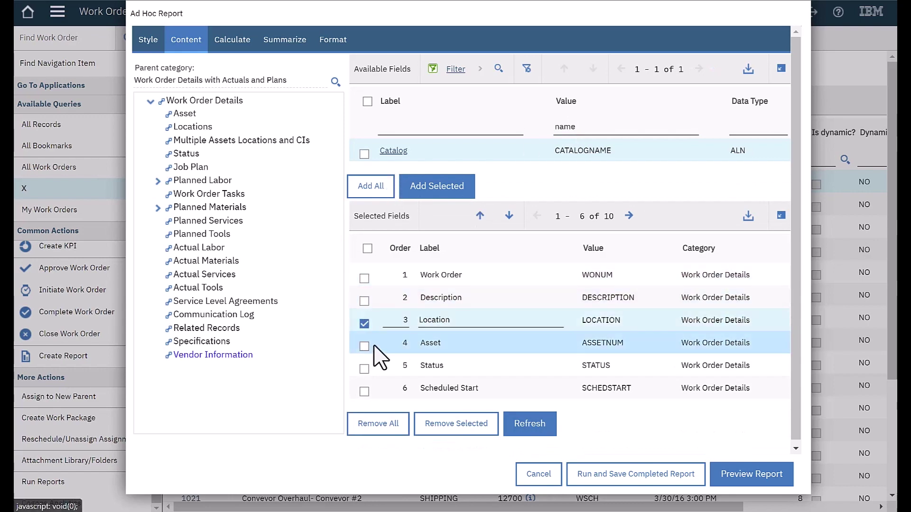
pyautogui.click(364, 346)
pyautogui.click(364, 392)
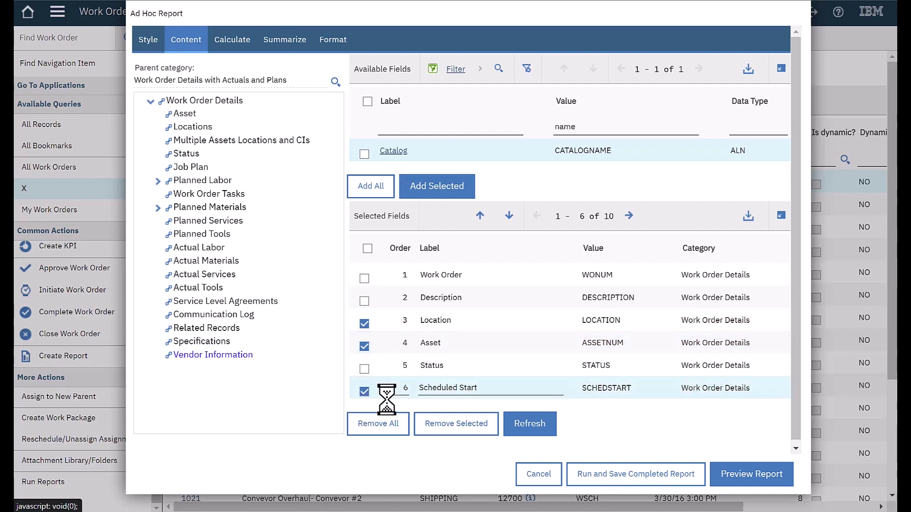
pyautogui.click(450, 426)
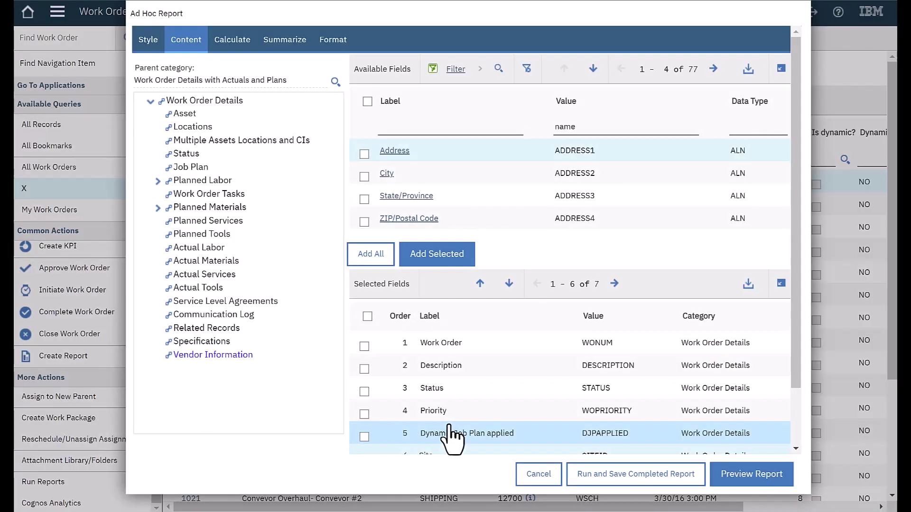
# Relabel the new vendor field as Vendor Name.
pyautogui.click(614, 284)
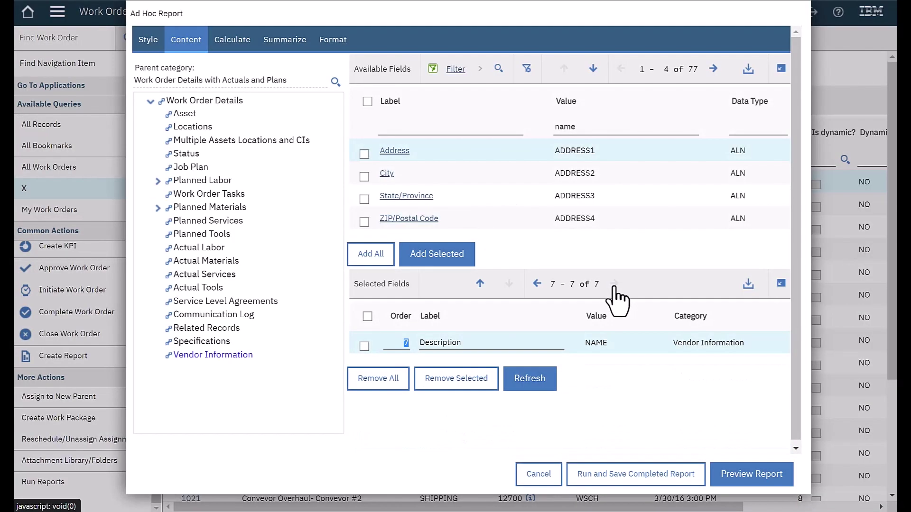
pyautogui.doubleClick(477, 343)
pyautogui.write('V')
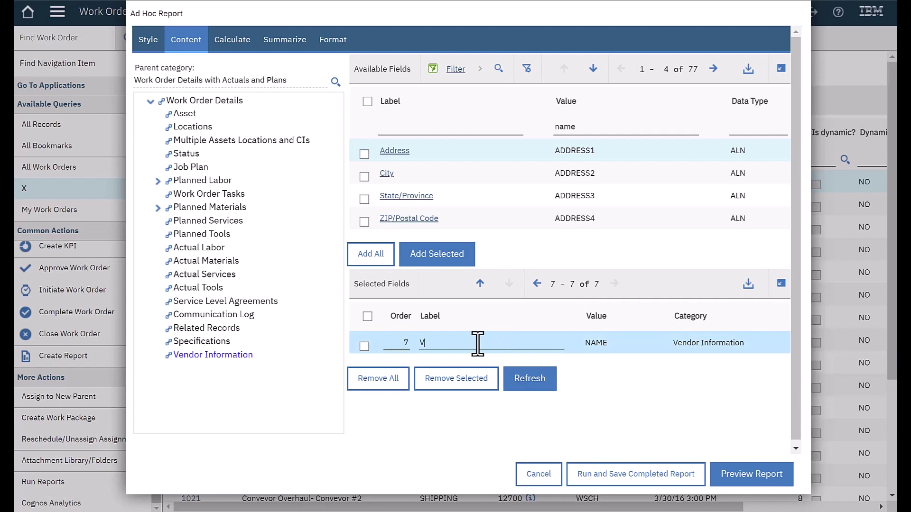
pyautogui.write('endor Name')
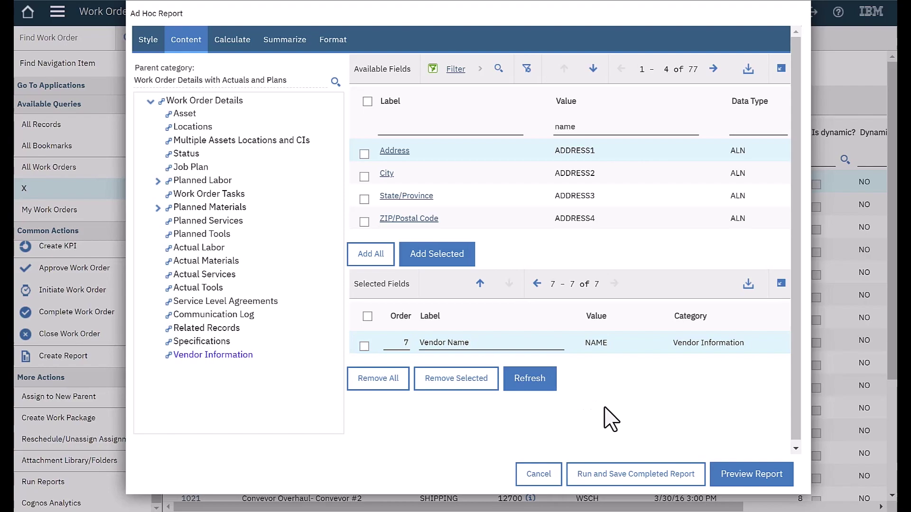
# Run the Test Report preview showing the 34 work orders with vendor names.
pyautogui.click(746, 479)
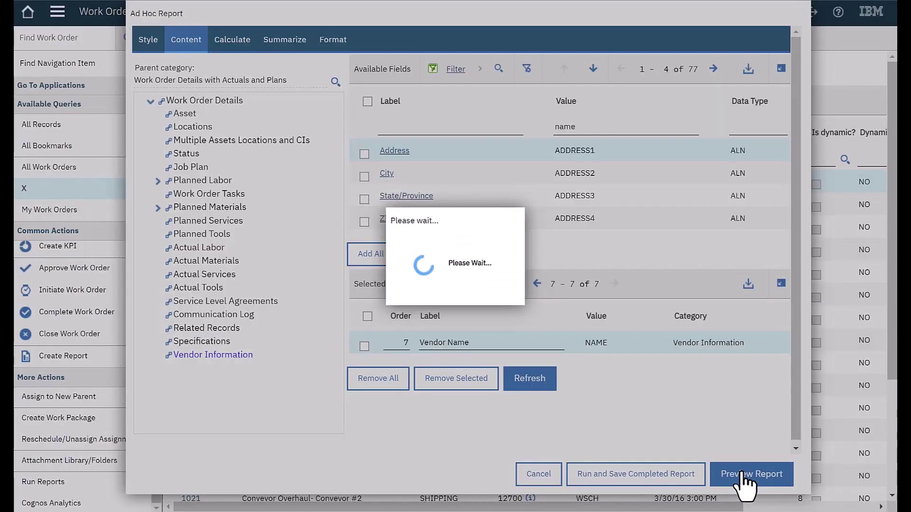